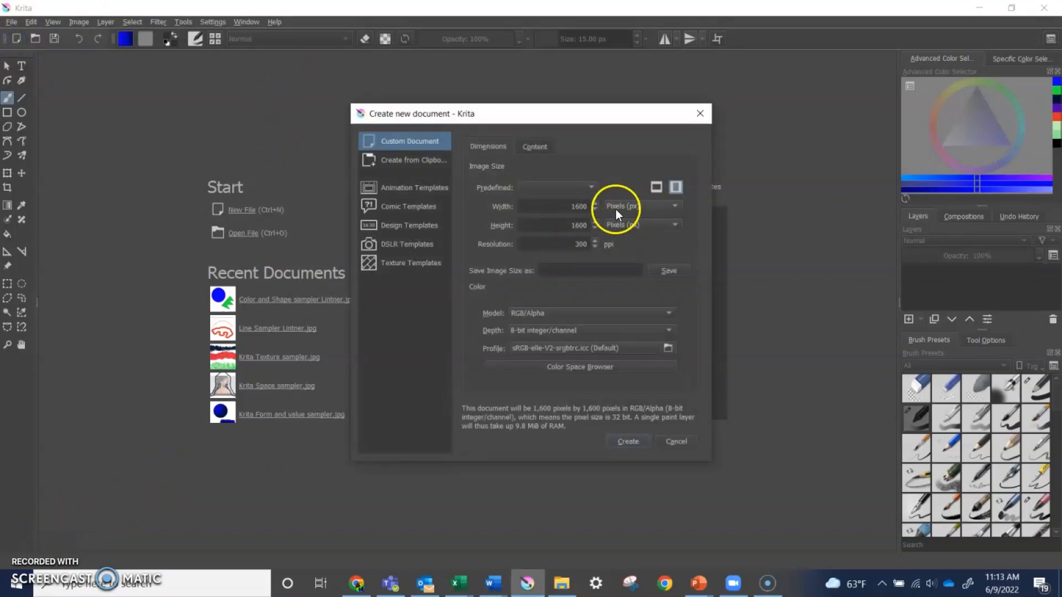
Create a 1600 × 1600 px document at 300 ppi and make a circular selection about 820 px wide in its upper part.
left_click(627, 441)
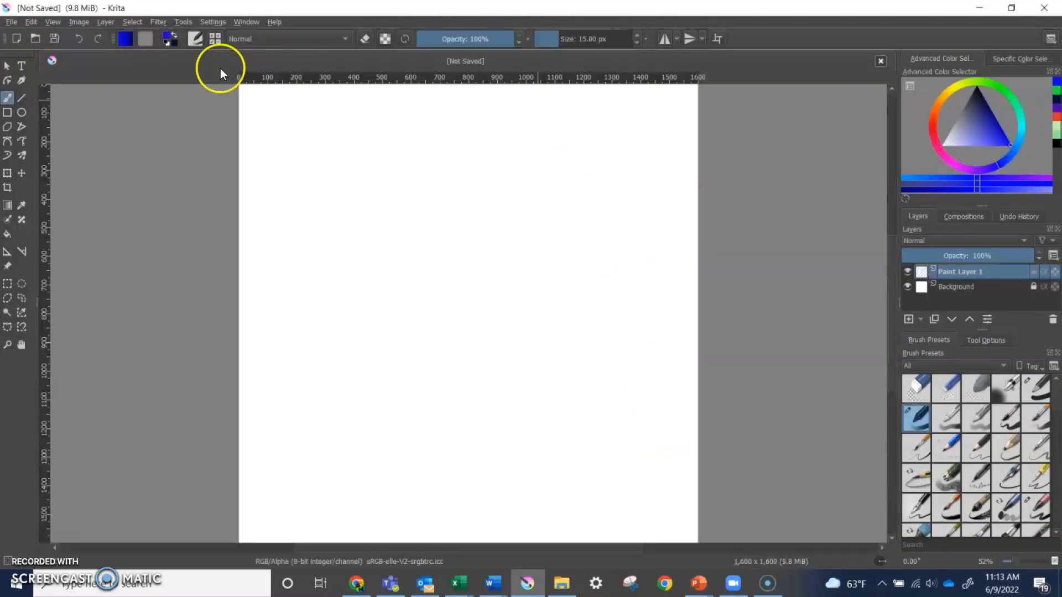
left_click(19, 287)
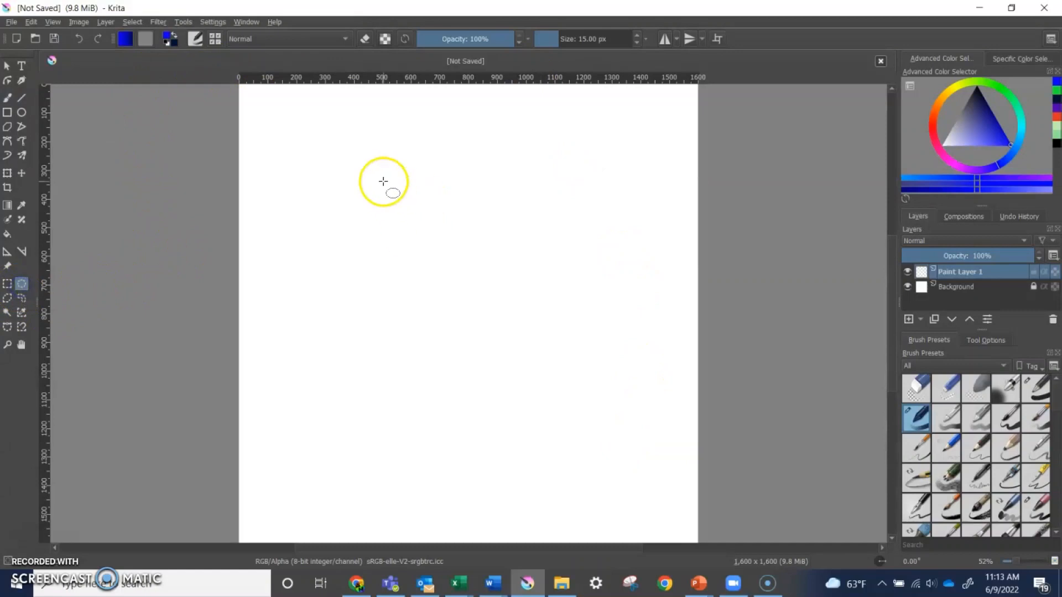
left_click_drag(310, 133, 546, 366)
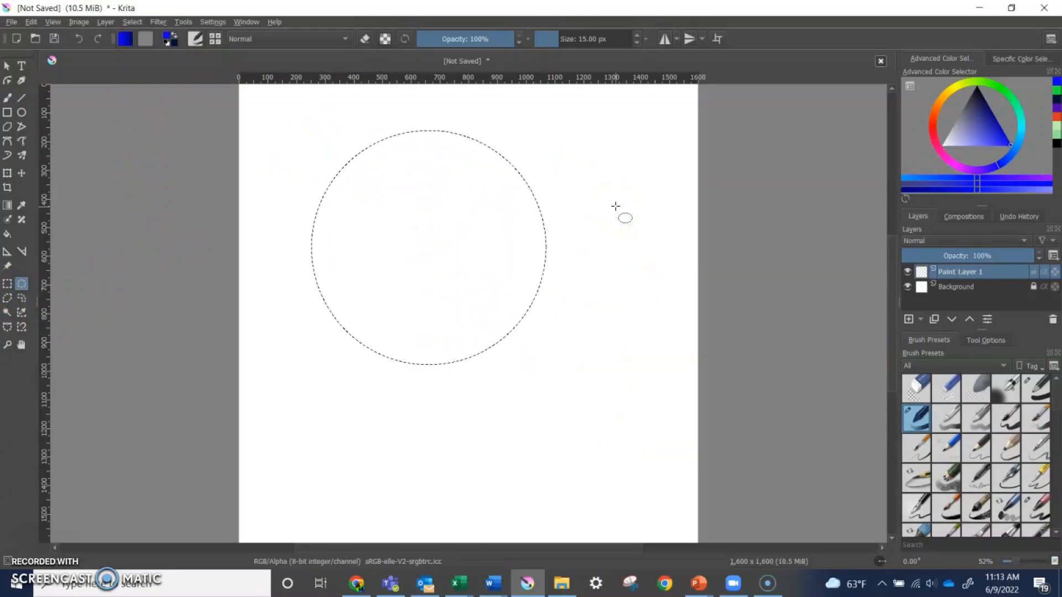
Activate the Gradient tool with the Foreground to Background gradient.
left_click(6, 207)
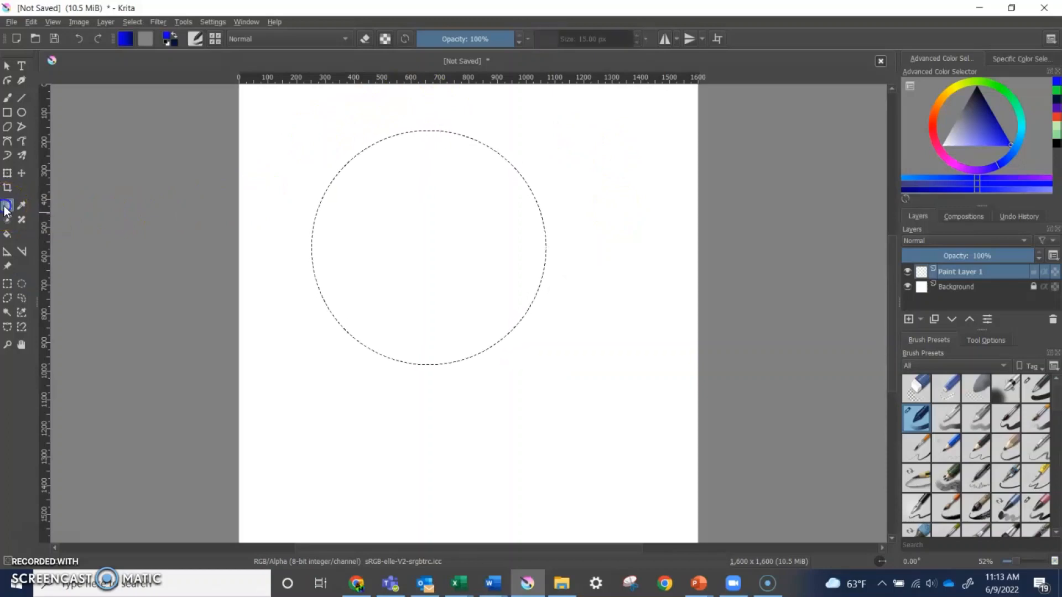
left_click(124, 37)
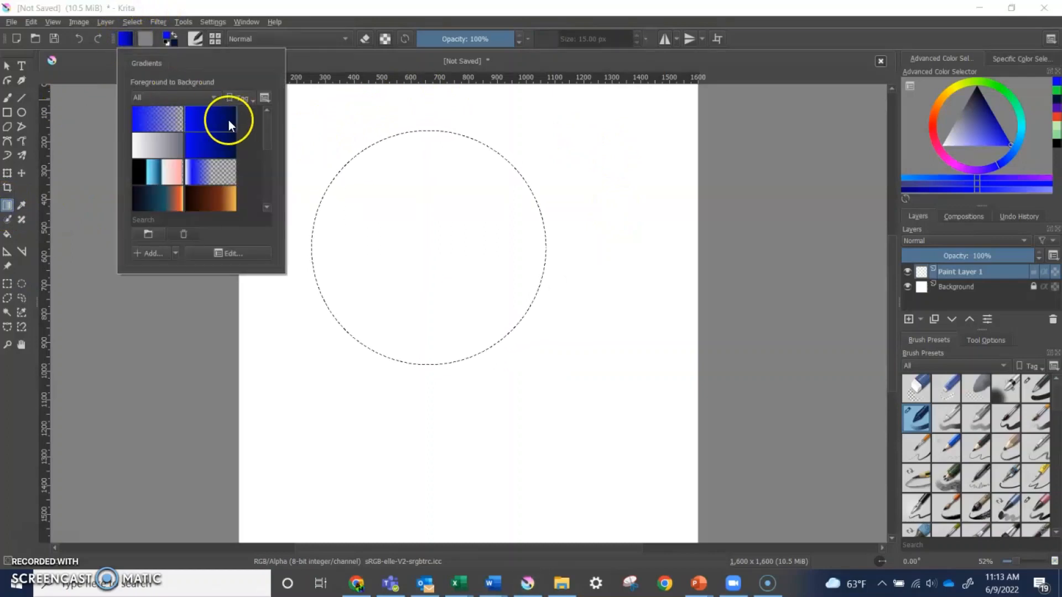
mouse_move(228, 124)
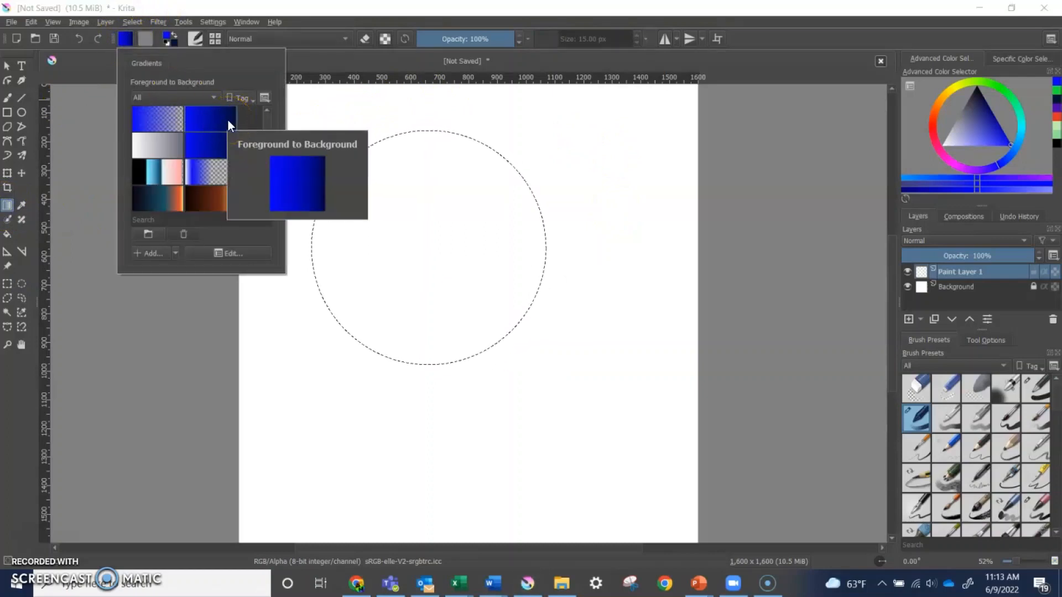
left_click(214, 111)
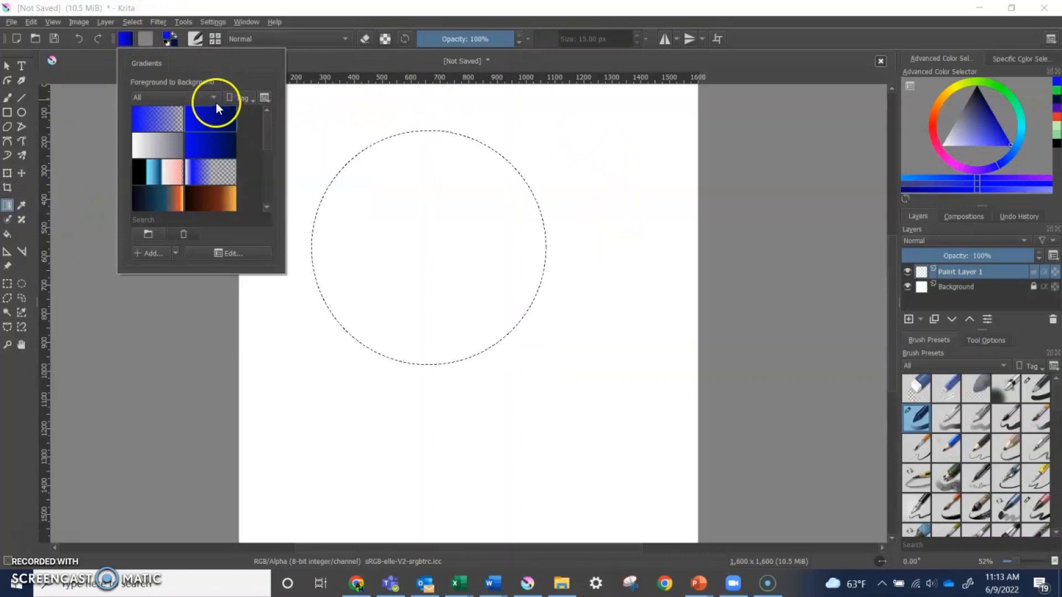
Set the background color to dark purple #1a0037 and the foreground color to a bright magenta-purple.
left_click(175, 42)
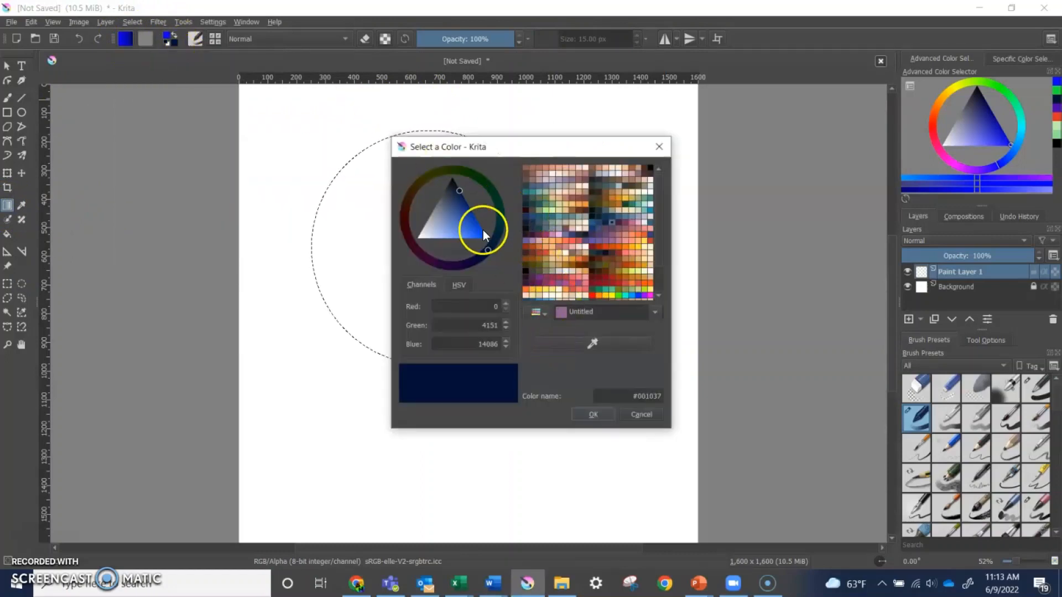
left_click_drag(489, 251, 454, 270)
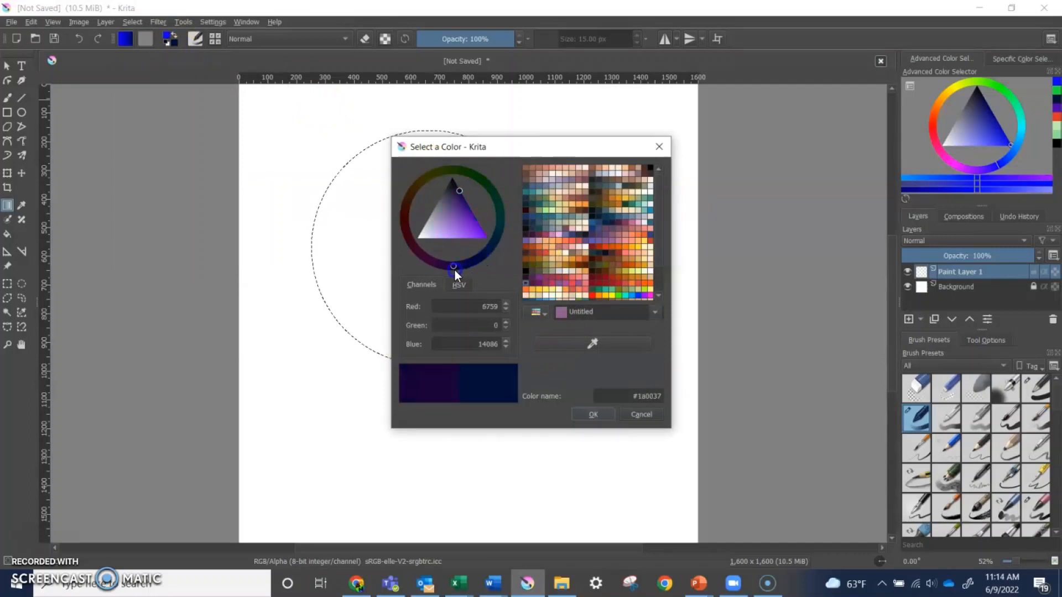
left_click(604, 420)
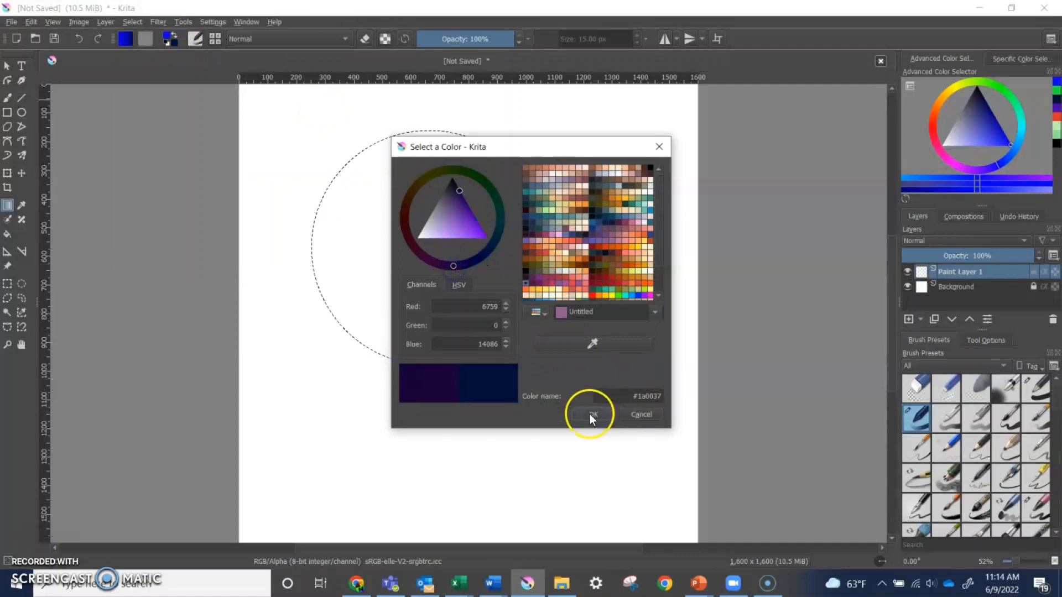
left_click(170, 39)
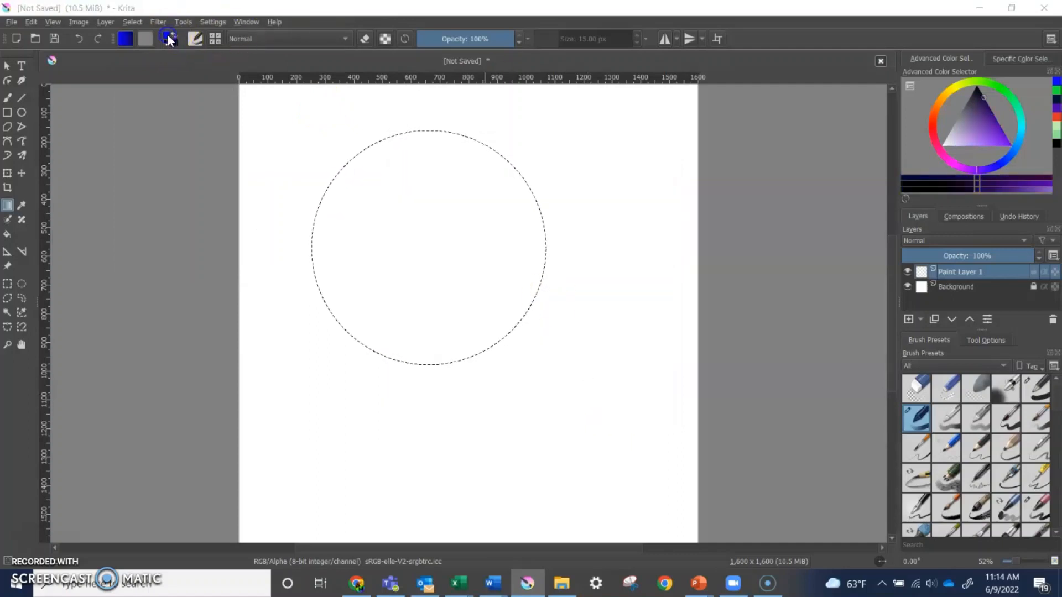
left_click_drag(480, 260, 439, 267)
left_click(601, 416)
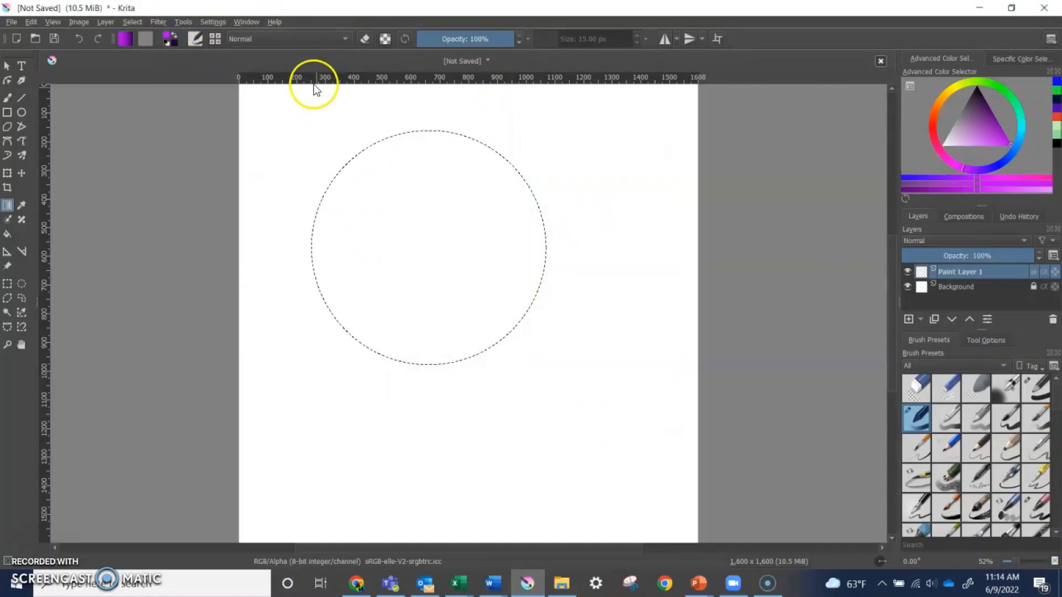
Set the gradient shape to Radial and fill the circle with a gradient running from its upper-left interior toward the lower-right edge.
left_click(995, 341)
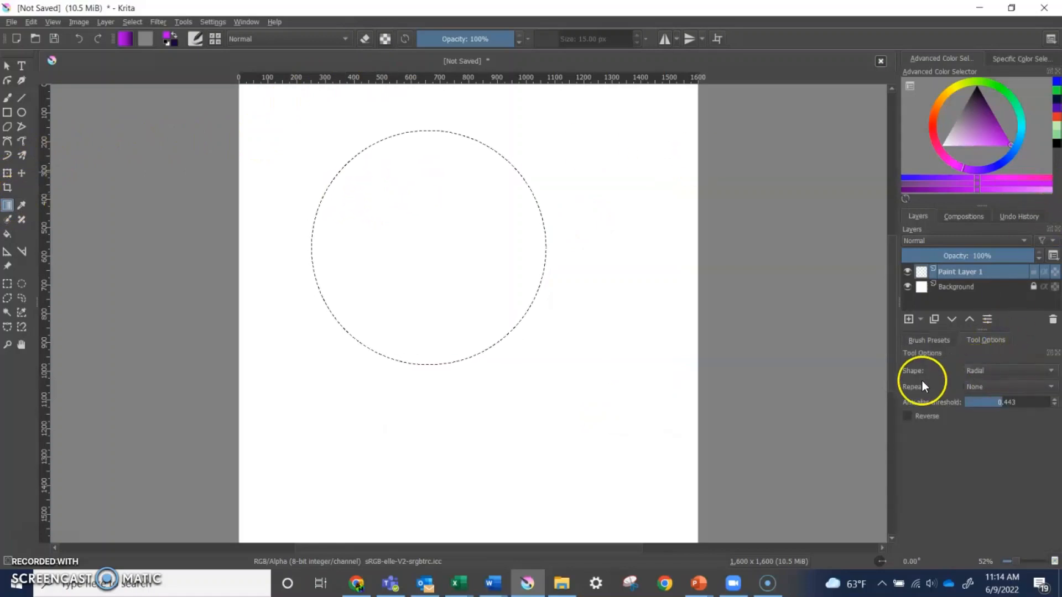
left_click(1036, 369)
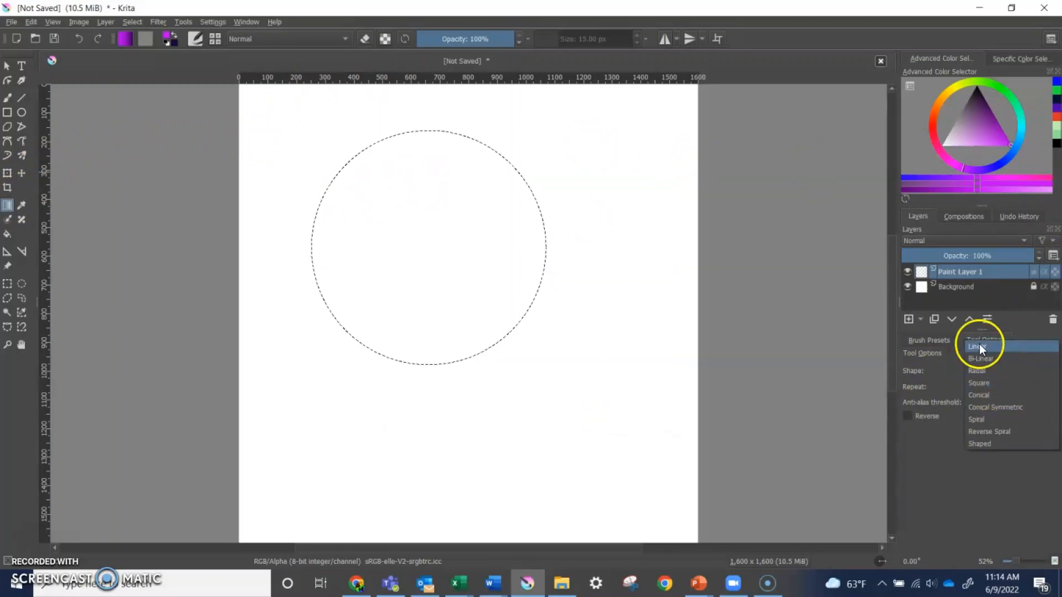
left_click(978, 346)
left_click(1025, 370)
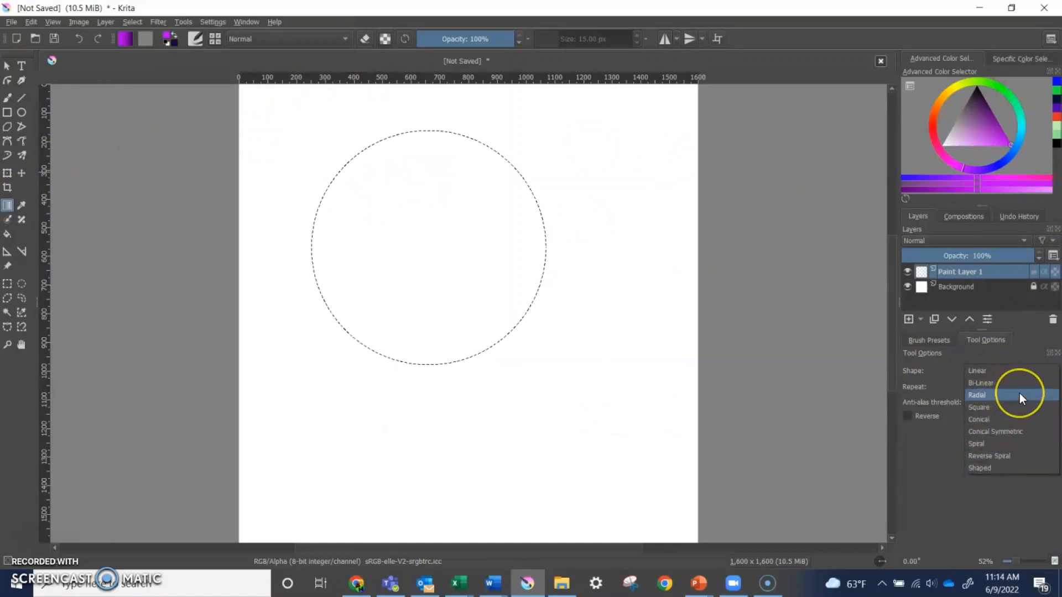
left_click(989, 394)
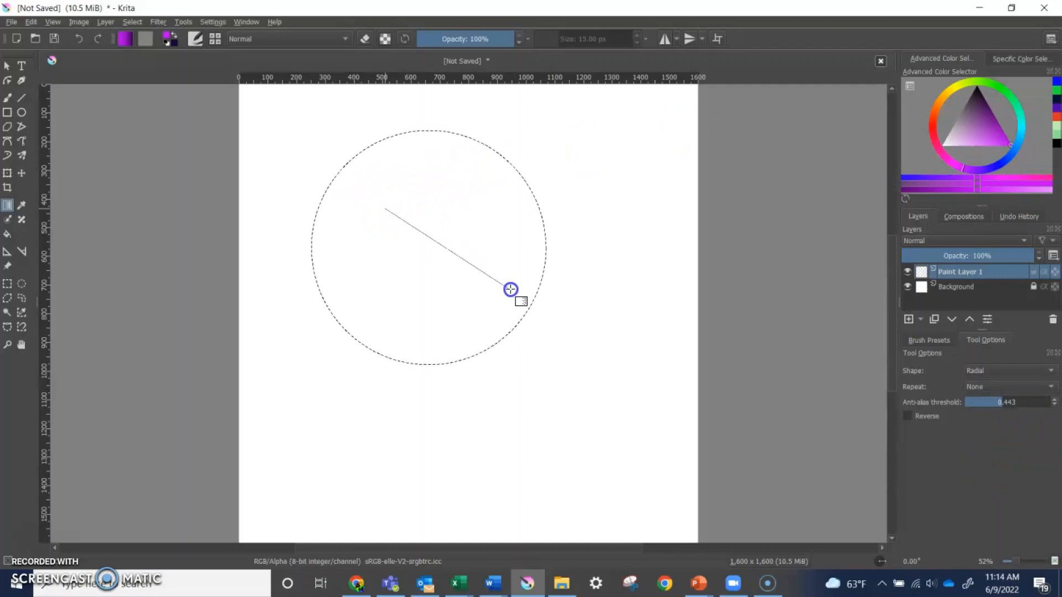
left_click_drag(510, 290, 510, 290)
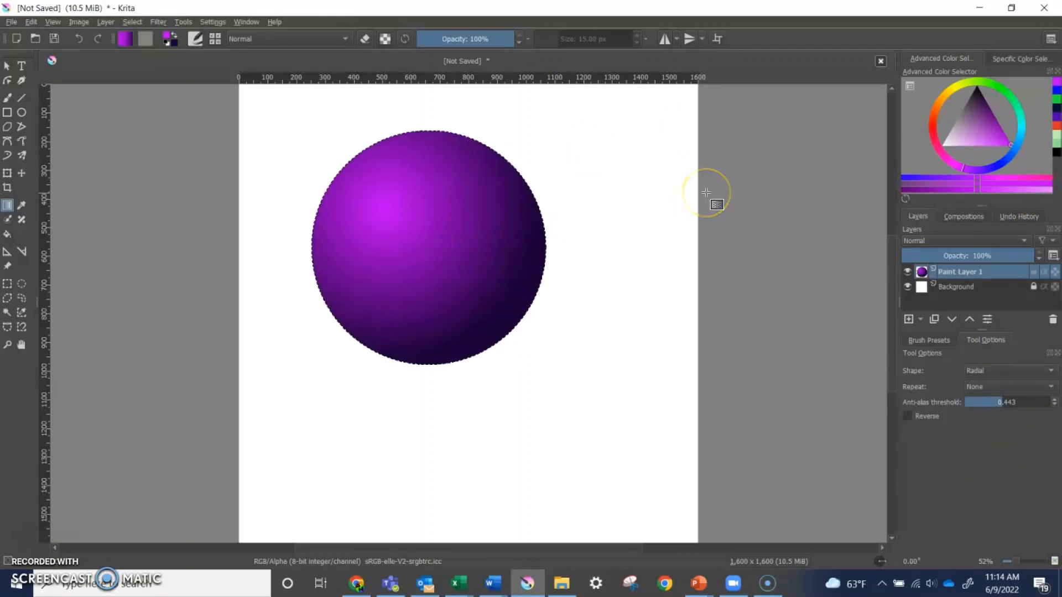
Deselect the circular selection around the shaded sphere.
left_click(723, 208)
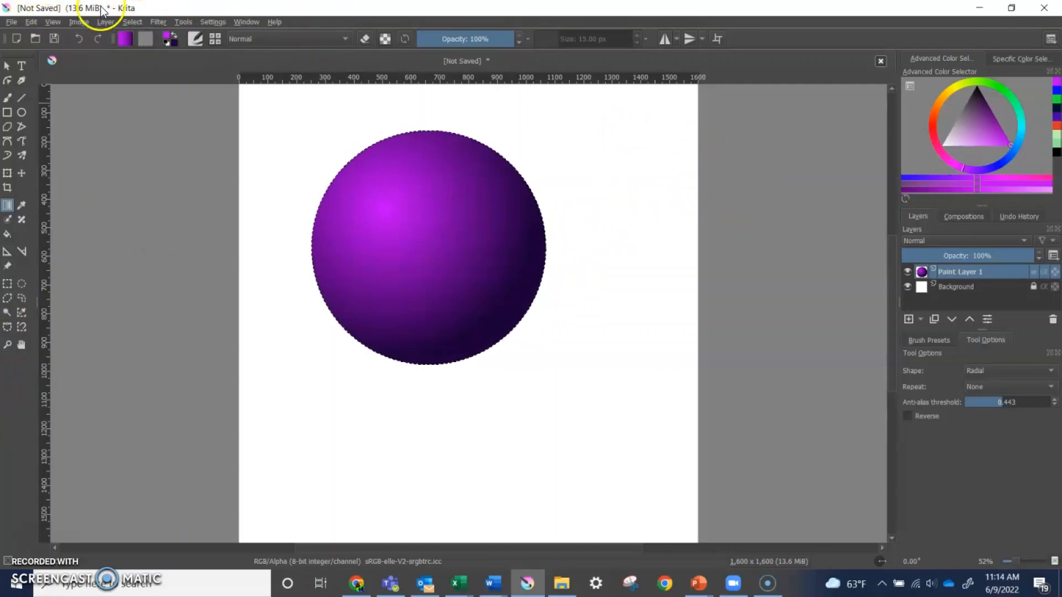
left_click(137, 21)
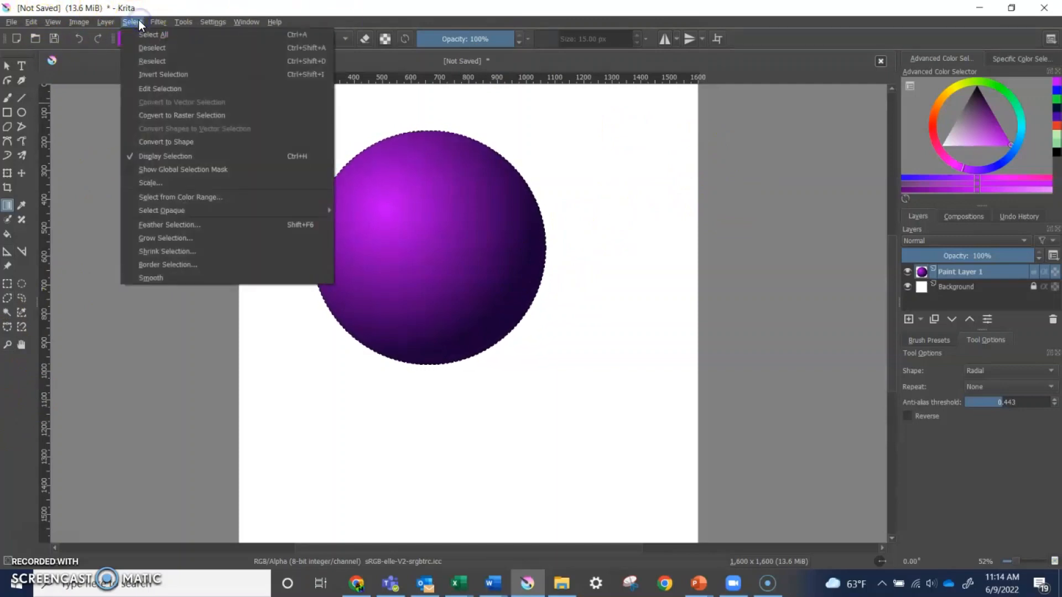
left_click(151, 49)
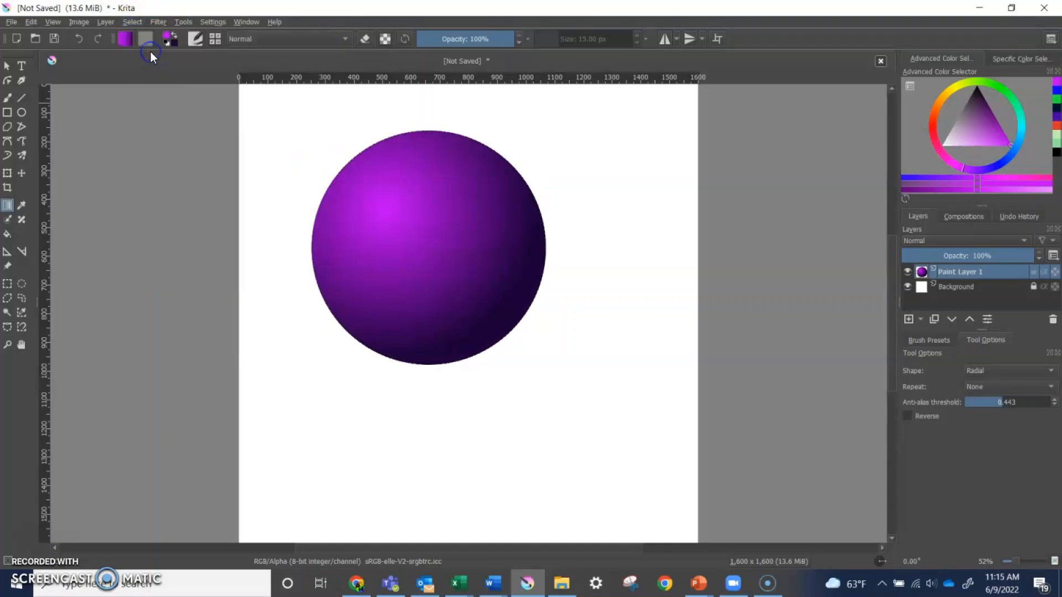
Paint two overlapping horizontal bands below the sphere with a 110 px bristle brush, bright purple above and dark purple beneath.
left_click(8, 102)
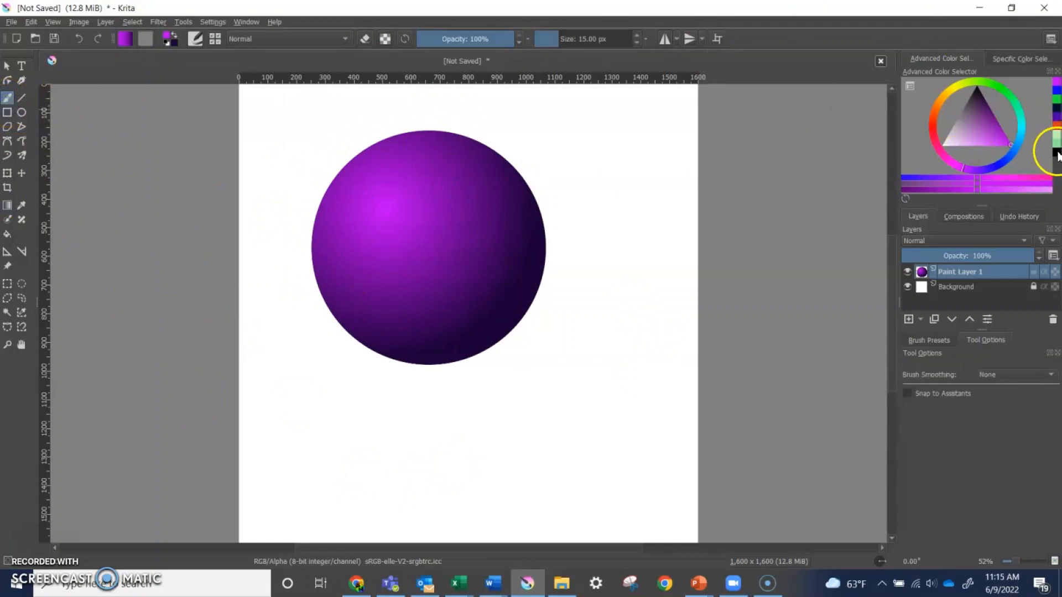
left_click(930, 340)
scroll(1017, 472, "down", 5)
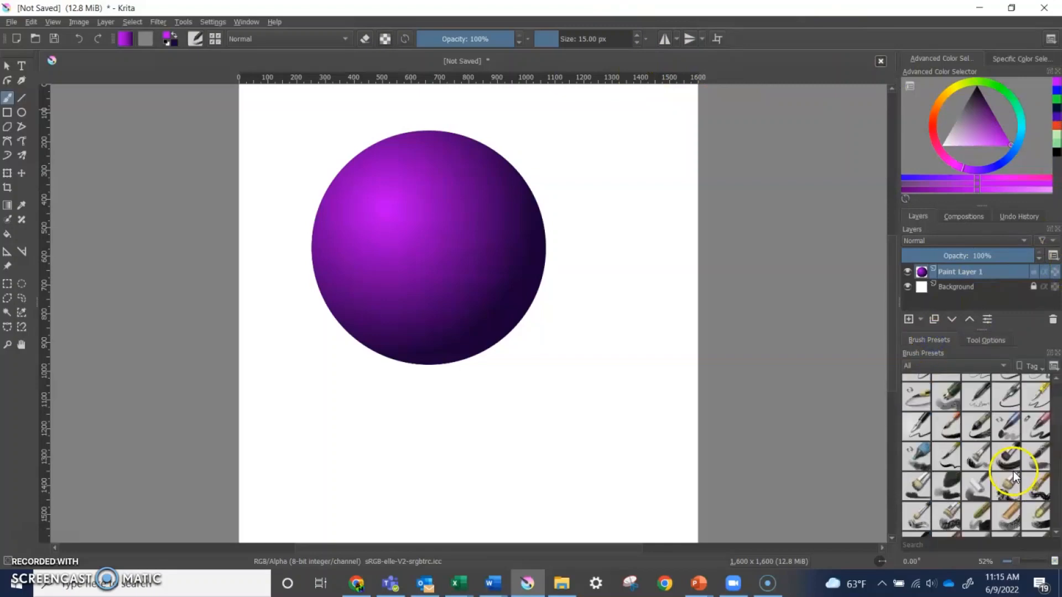
left_click(999, 409)
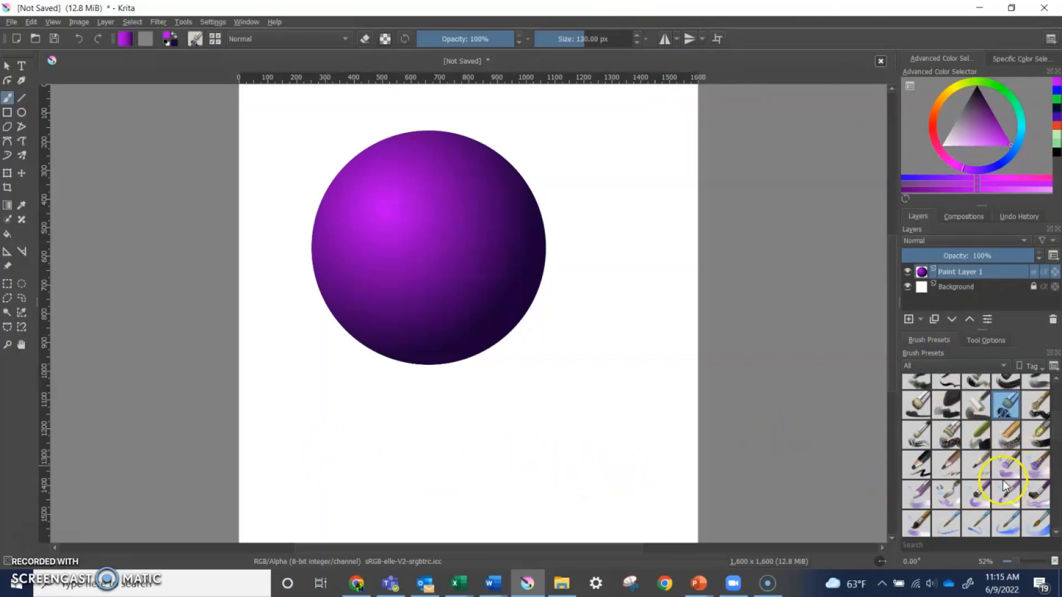
scroll(1000, 486, "down", 3)
scroll(1006, 480, "up", 3)
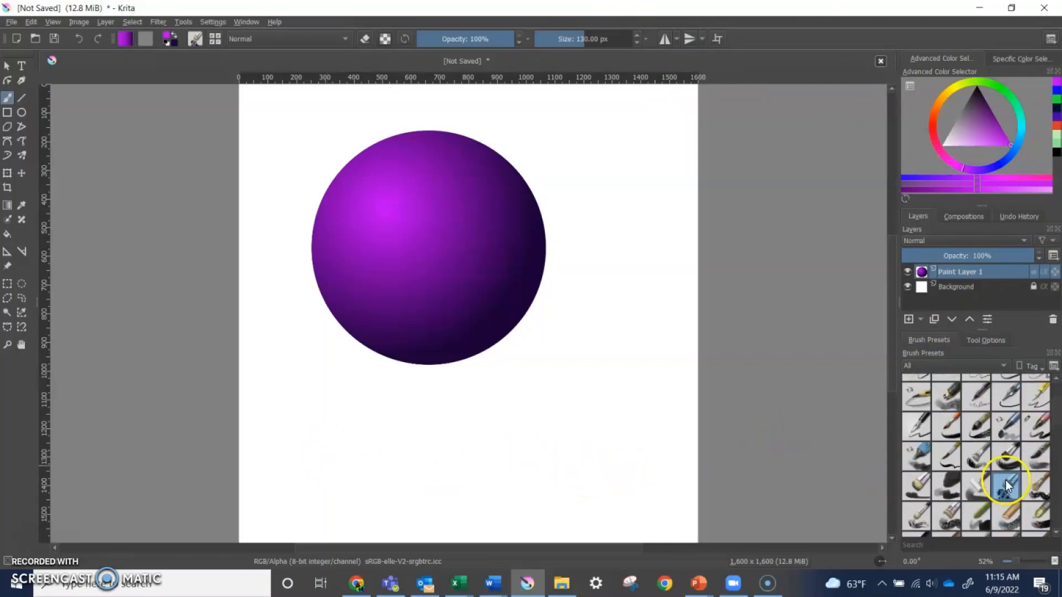
left_click(1006, 457)
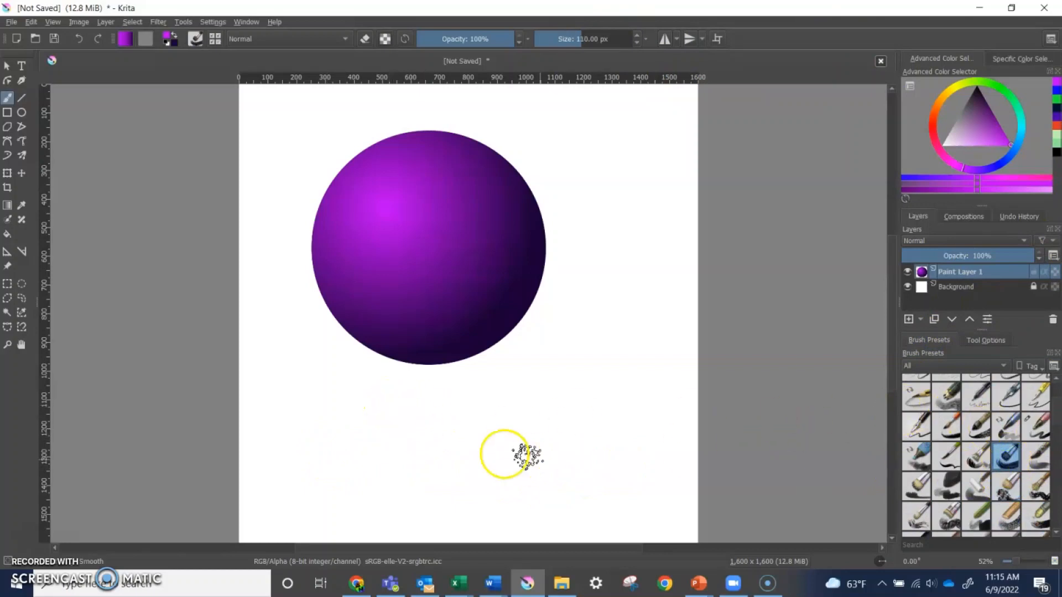
mouse_move(327, 446)
left_mouse_down()
mouse_move(447, 457)
mouse_move(589, 432)
mouse_move(624, 438)
mouse_move(483, 458)
mouse_move(392, 443)
mouse_move(287, 458)
mouse_move(507, 469)
mouse_move(655, 443)
left_mouse_up()
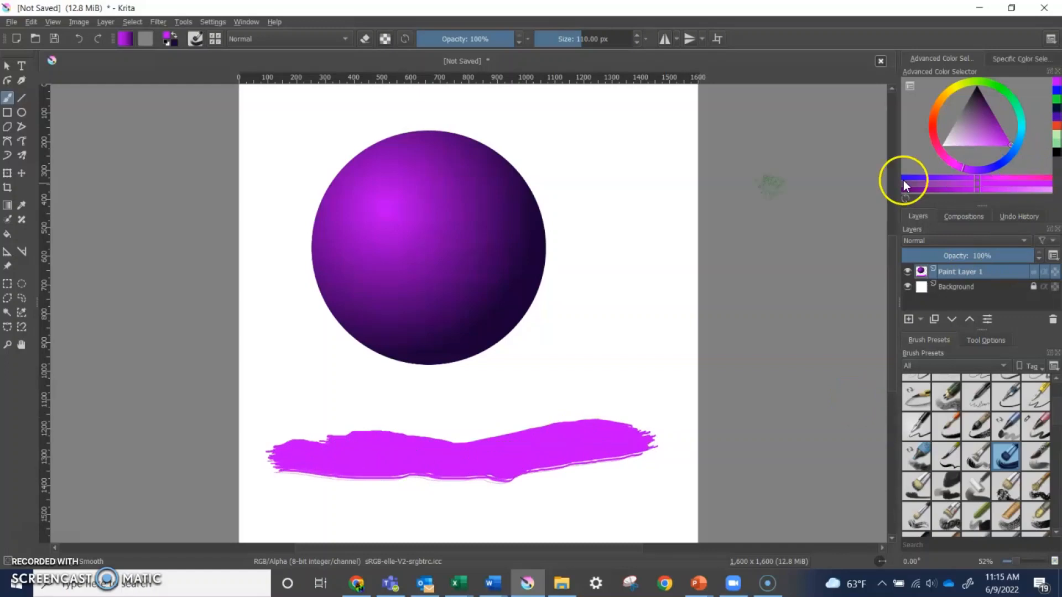
left_click(173, 42)
mouse_move(286, 477)
left_mouse_down()
mouse_move(445, 484)
mouse_move(604, 469)
mouse_move(645, 446)
mouse_move(593, 470)
mouse_move(453, 491)
mouse_move(339, 492)
mouse_move(289, 474)
mouse_move(384, 482)
mouse_move(659, 467)
mouse_move(299, 490)
left_mouse_up()
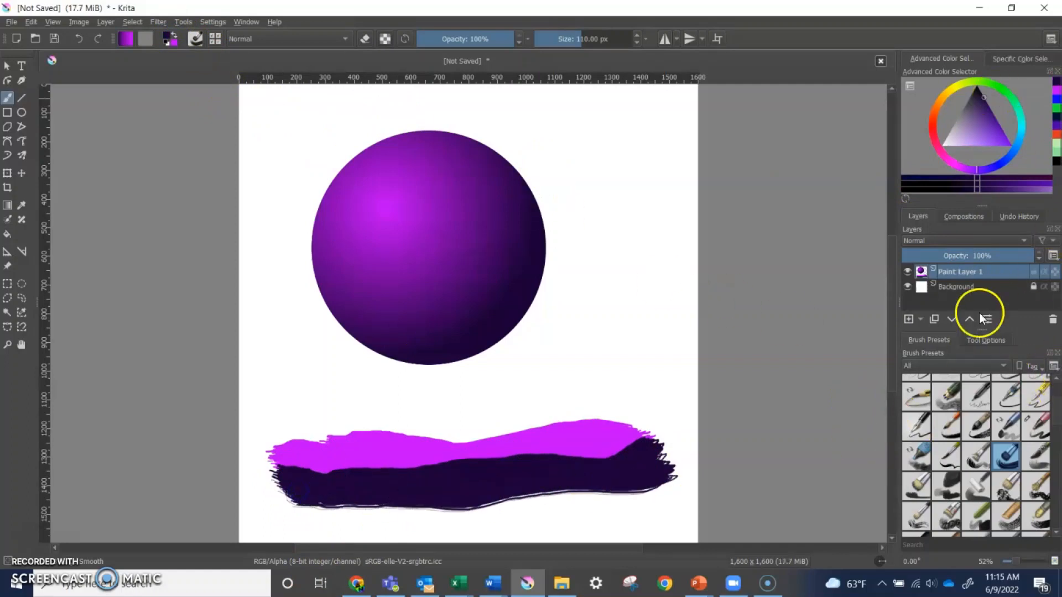
Blend the boundary between the bright and dark purple bands using the k)_Blender_Basic brush at 50 px.
scroll(957, 465, "down", 2)
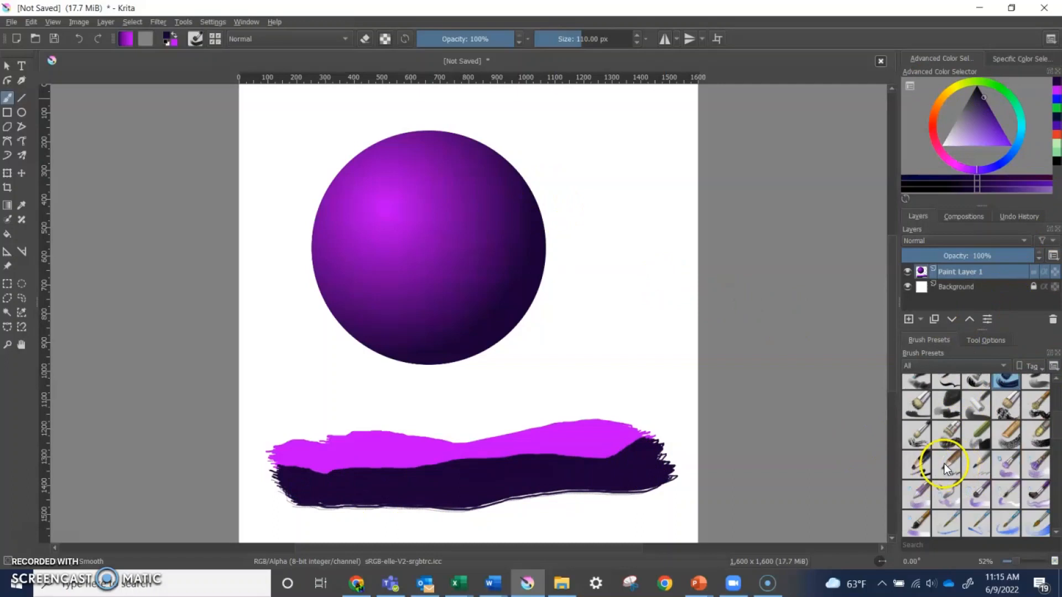
scroll(945, 463, "down", 2)
scroll(948, 450, "down", 3)
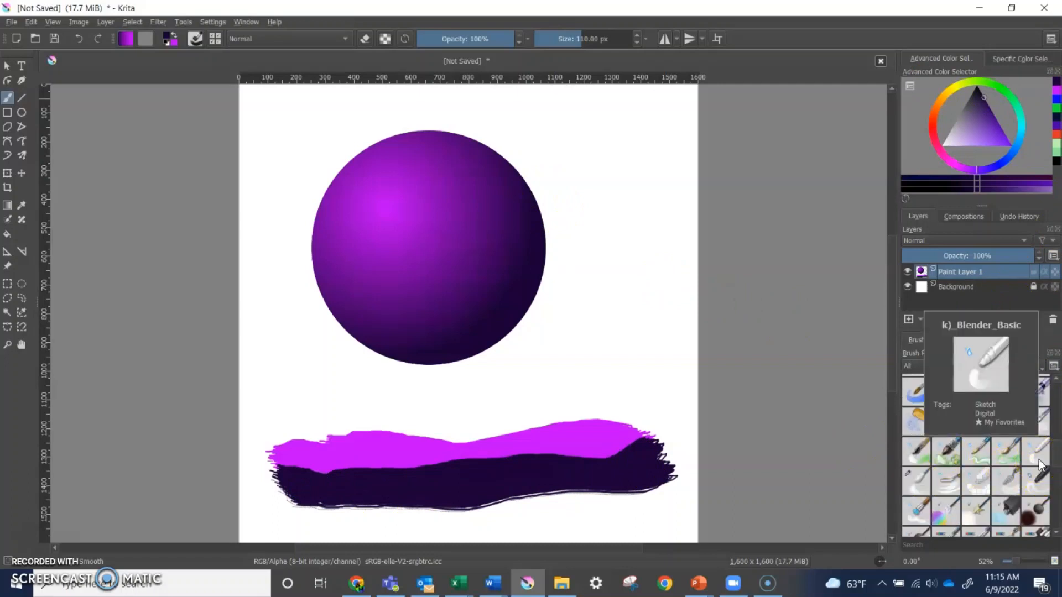
left_click(1039, 460)
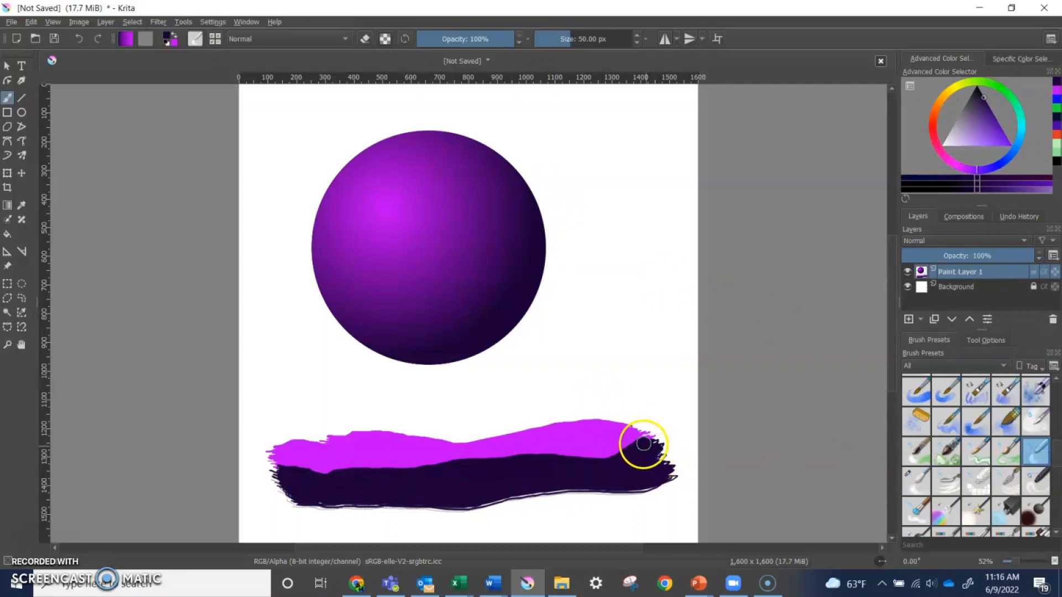
mouse_move(633, 440)
left_mouse_down()
mouse_move(428, 462)
mouse_move(549, 456)
mouse_move(436, 470)
mouse_move(414, 467)
mouse_move(464, 464)
mouse_move(371, 459)
mouse_move(421, 469)
mouse_move(369, 469)
mouse_move(384, 478)
mouse_move(367, 462)
mouse_move(332, 473)
mouse_move(310, 463)
mouse_move(322, 464)
mouse_move(317, 476)
mouse_move(324, 461)
mouse_move(343, 472)
mouse_move(285, 469)
left_mouse_up()
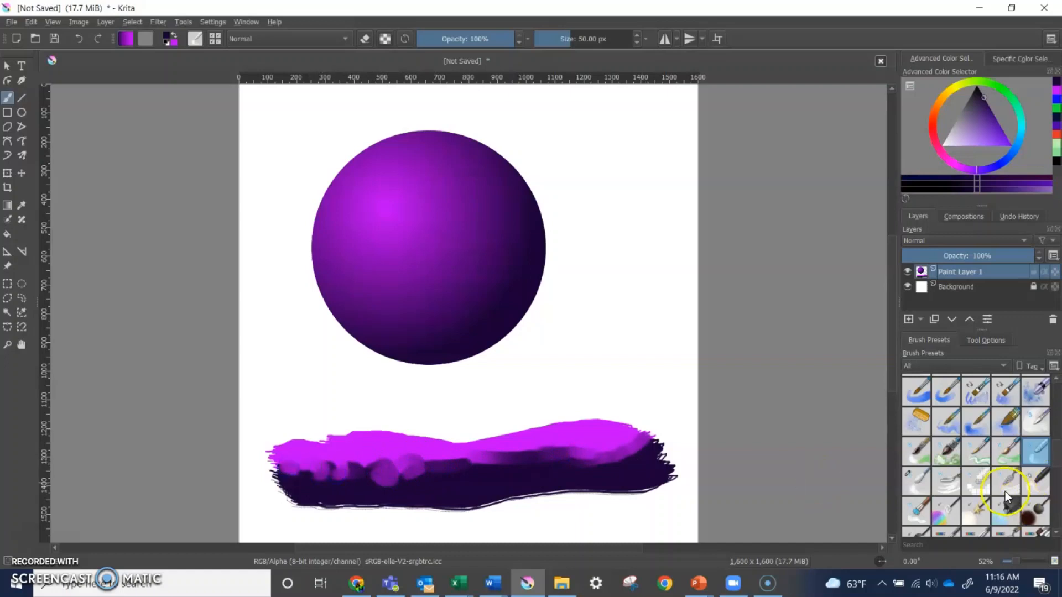
Smooth the two purple bands into a soft transition with a blurring blender brush set to 83.74 px.
left_click(918, 479)
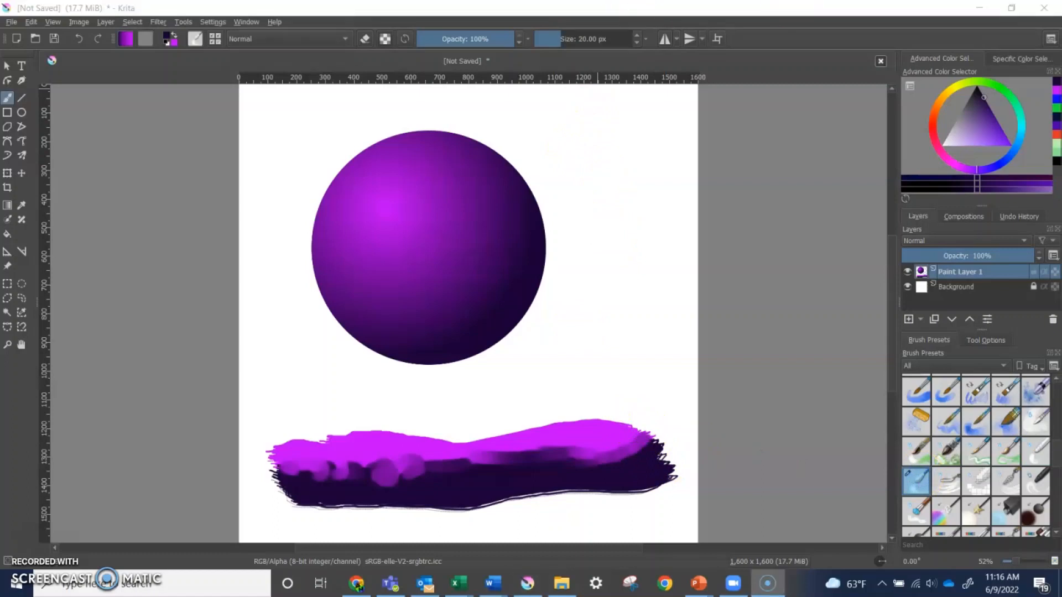
left_click(577, 39)
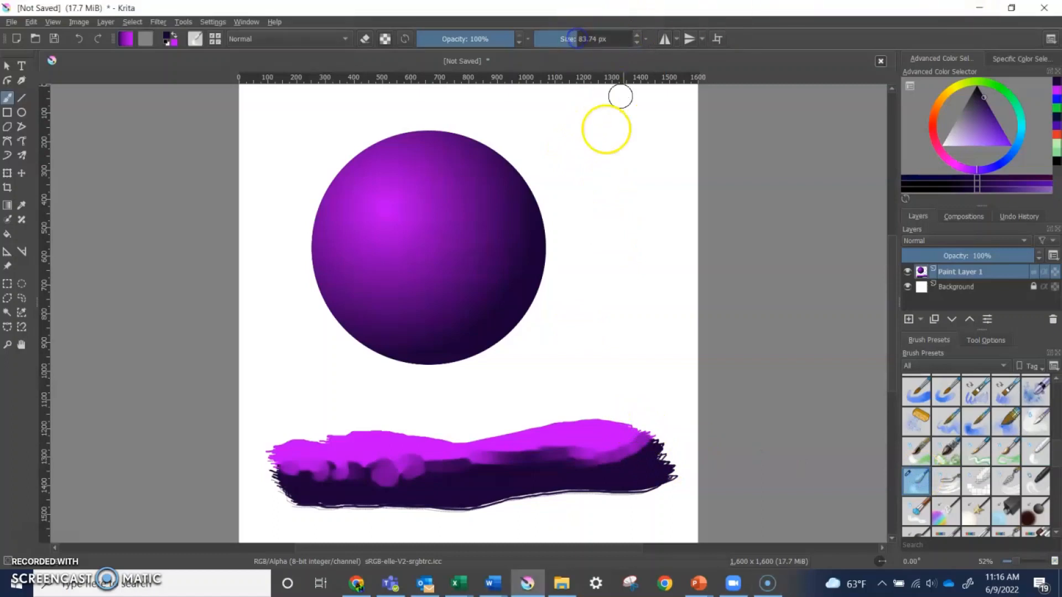
mouse_move(613, 481)
left_mouse_down()
mouse_move(617, 447)
mouse_move(634, 436)
mouse_move(602, 457)
left_mouse_up()
mouse_move(579, 468)
left_mouse_down()
mouse_move(567, 449)
mouse_move(633, 434)
mouse_move(558, 457)
mouse_move(654, 441)
mouse_move(579, 465)
mouse_move(577, 447)
mouse_move(506, 468)
mouse_move(597, 448)
mouse_move(507, 451)
mouse_move(546, 434)
mouse_move(586, 438)
mouse_move(460, 467)
mouse_move(304, 470)
mouse_move(418, 453)
mouse_move(304, 478)
mouse_move(374, 474)
mouse_move(324, 479)
mouse_move(398, 486)
mouse_move(437, 474)
mouse_move(408, 464)
mouse_move(485, 457)
mouse_move(384, 468)
mouse_move(497, 460)
mouse_move(430, 472)
mouse_move(500, 475)
mouse_move(437, 474)
mouse_move(502, 484)
mouse_move(403, 441)
mouse_move(486, 444)
mouse_move(433, 446)
mouse_move(476, 456)
mouse_move(345, 447)
mouse_move(428, 451)
mouse_move(308, 470)
mouse_move(385, 468)
mouse_move(349, 475)
mouse_move(362, 482)
mouse_move(550, 457)
mouse_move(552, 477)
mouse_move(603, 471)
mouse_move(673, 438)
mouse_move(365, 471)
mouse_move(337, 452)
mouse_move(273, 468)
mouse_move(346, 472)
mouse_move(294, 487)
mouse_move(354, 476)
mouse_move(296, 476)
mouse_move(350, 493)
mouse_move(327, 491)
mouse_move(526, 457)
mouse_move(570, 458)
mouse_move(545, 464)
mouse_move(597, 474)
mouse_move(673, 445)
mouse_move(557, 464)
left_mouse_up()
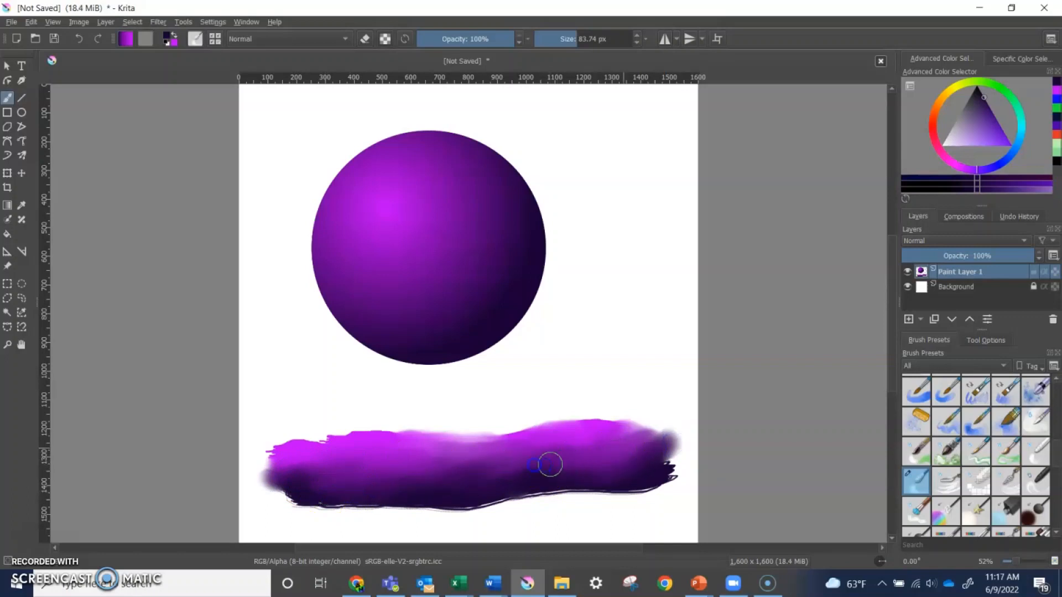
left_click_drag(332, 475, 247, 468)
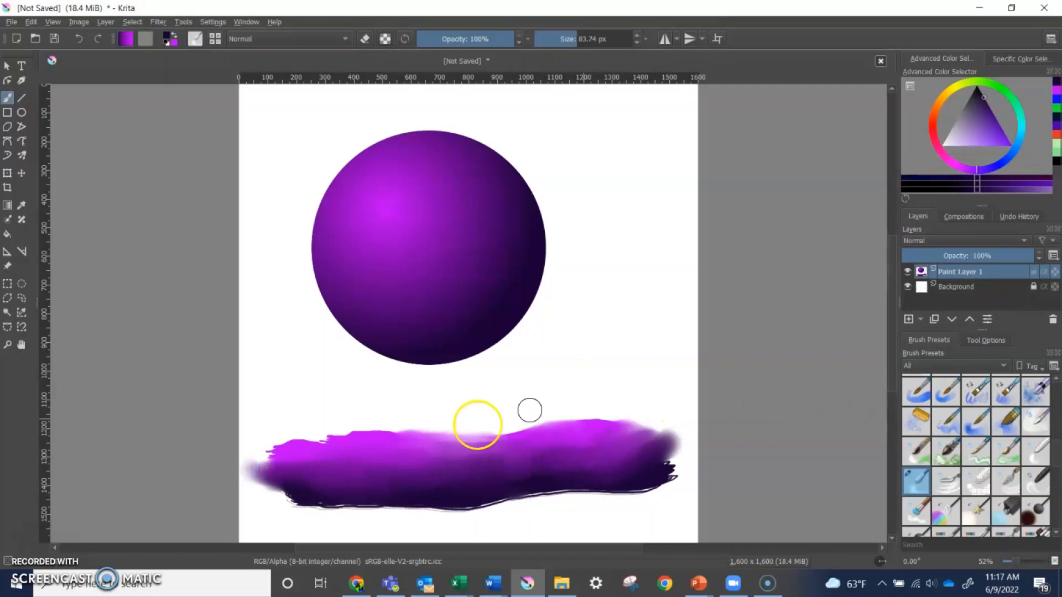
Soften the upper edge of the bright purple band toward its right end with the blurring blender brush.
mouse_move(410, 448)
left_mouse_down()
mouse_move(527, 452)
mouse_move(661, 422)
left_mouse_up()
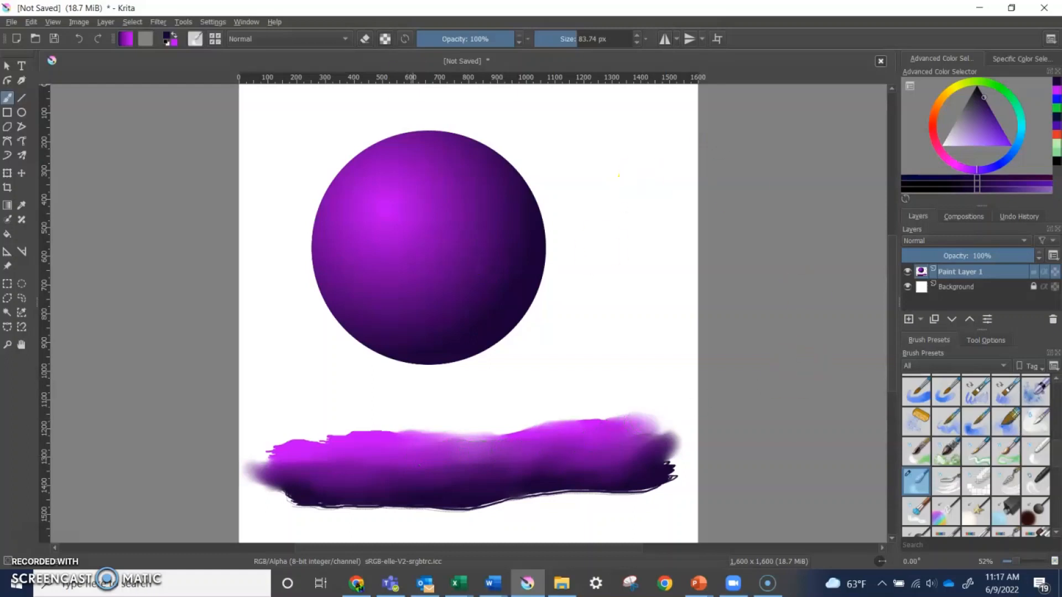
Save the artwork in Teacher Examples as a JPEG named "form and value sampler" plus the artist's surname, at 80% quality with a Krita copy.
left_click(12, 23)
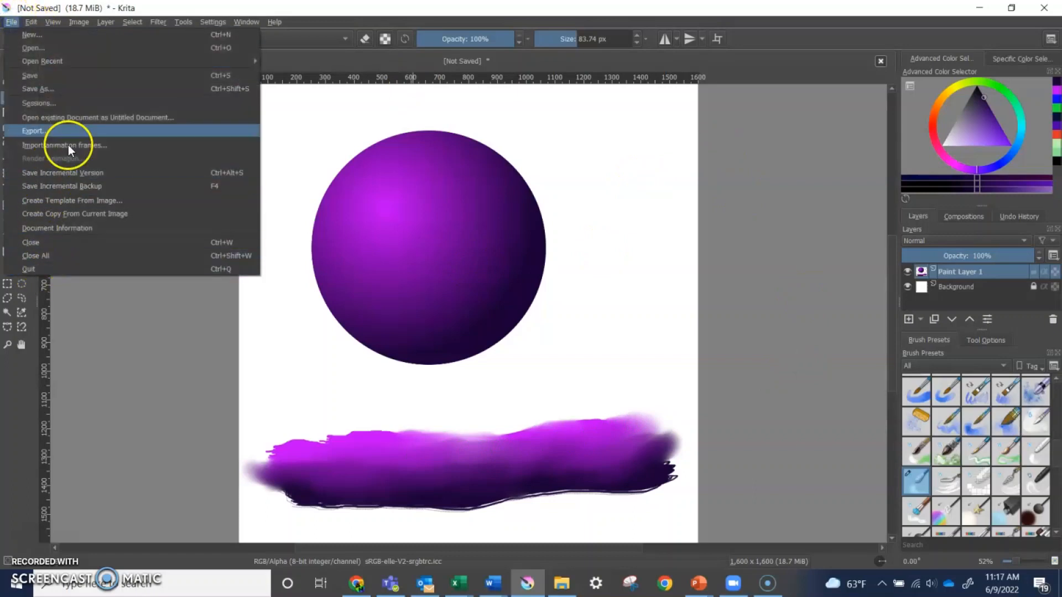
left_click(51, 86)
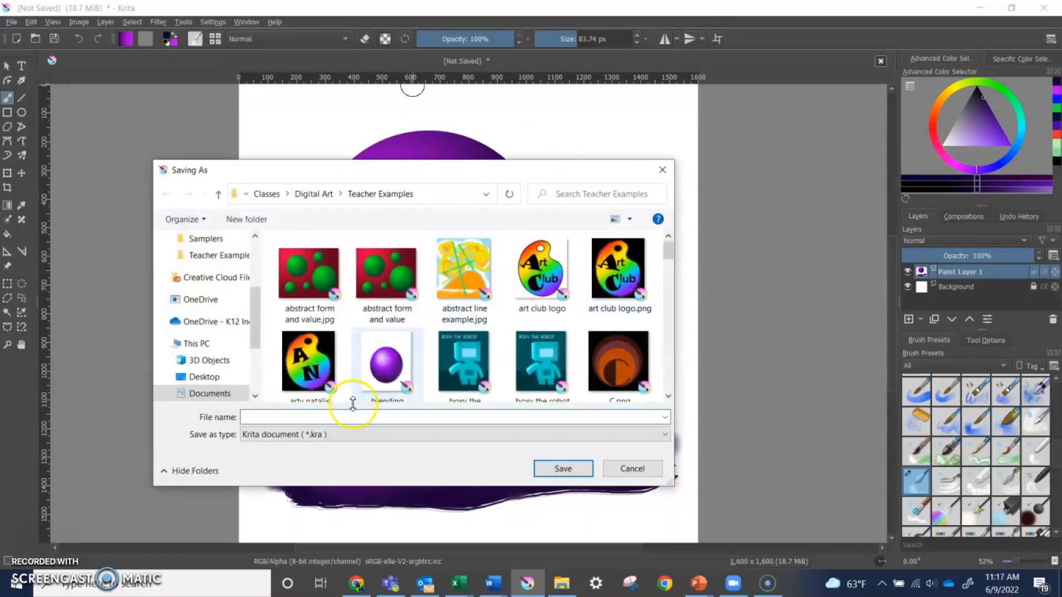
left_click(296, 417)
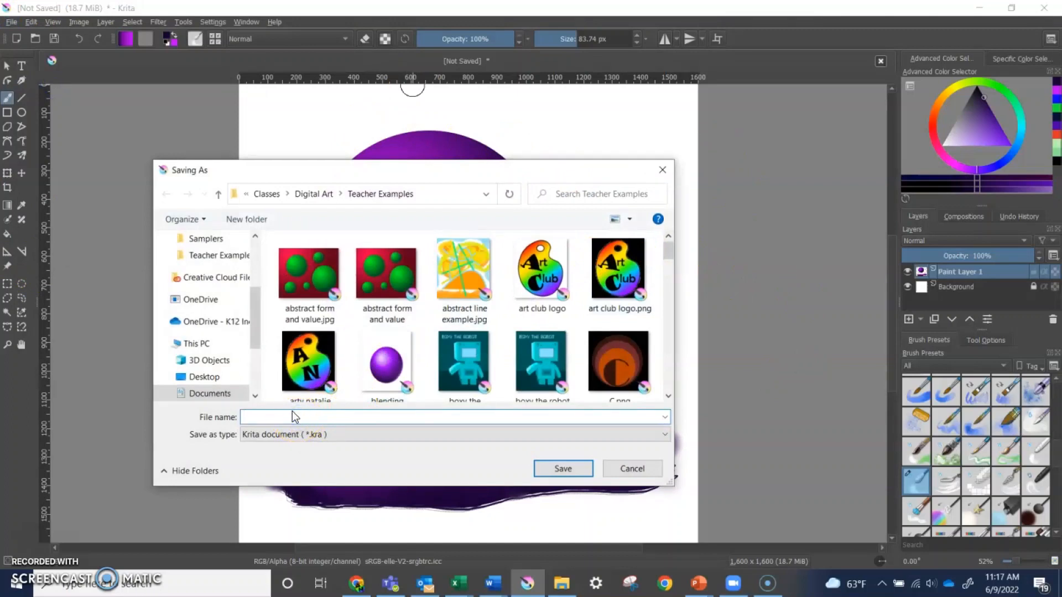
type("form and val")
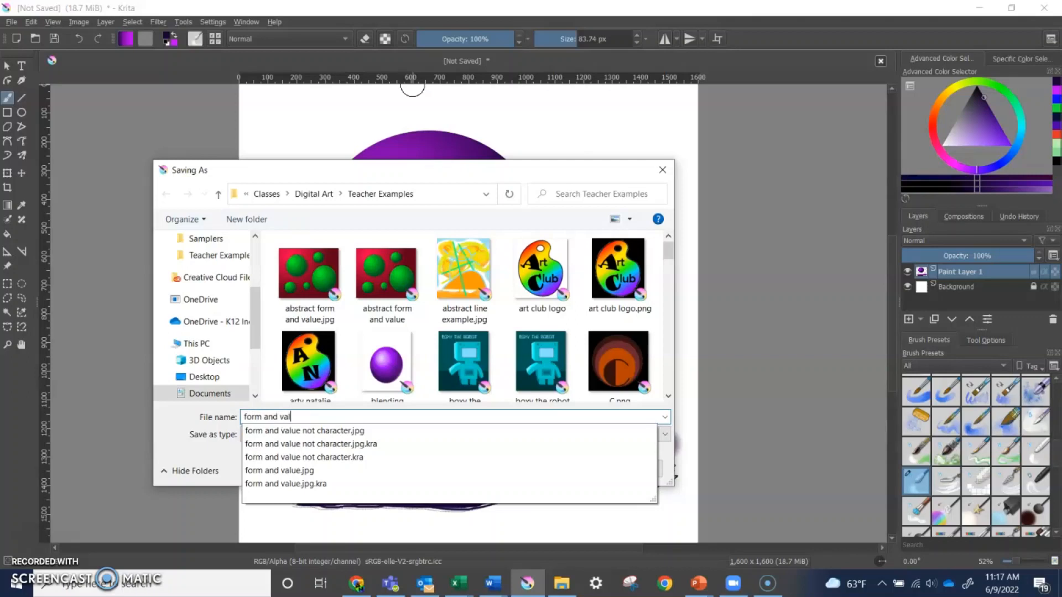
type("ue sampler Lintner")
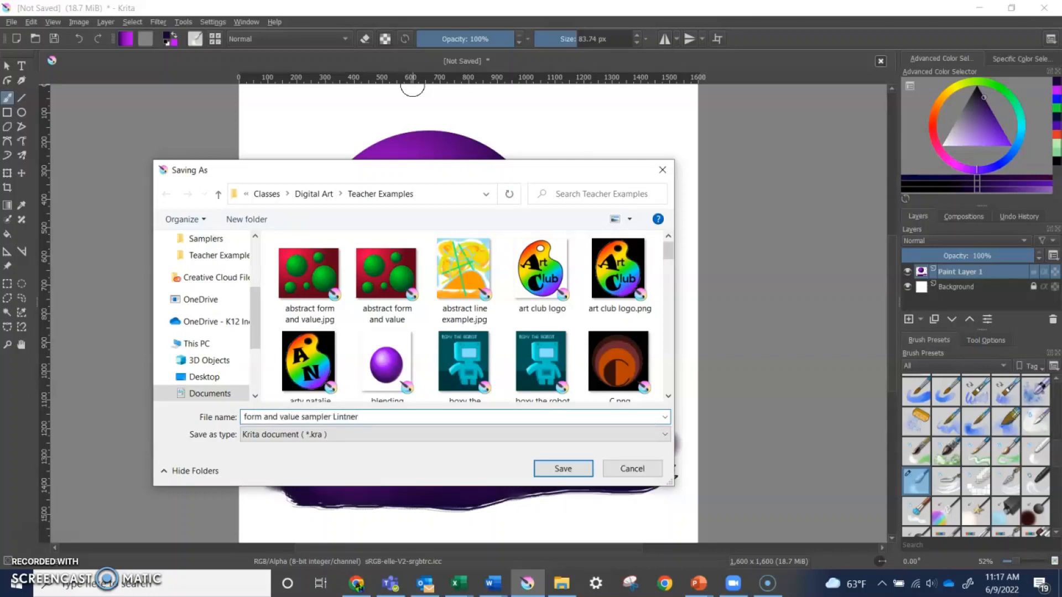
key("Tab")
key("Down")
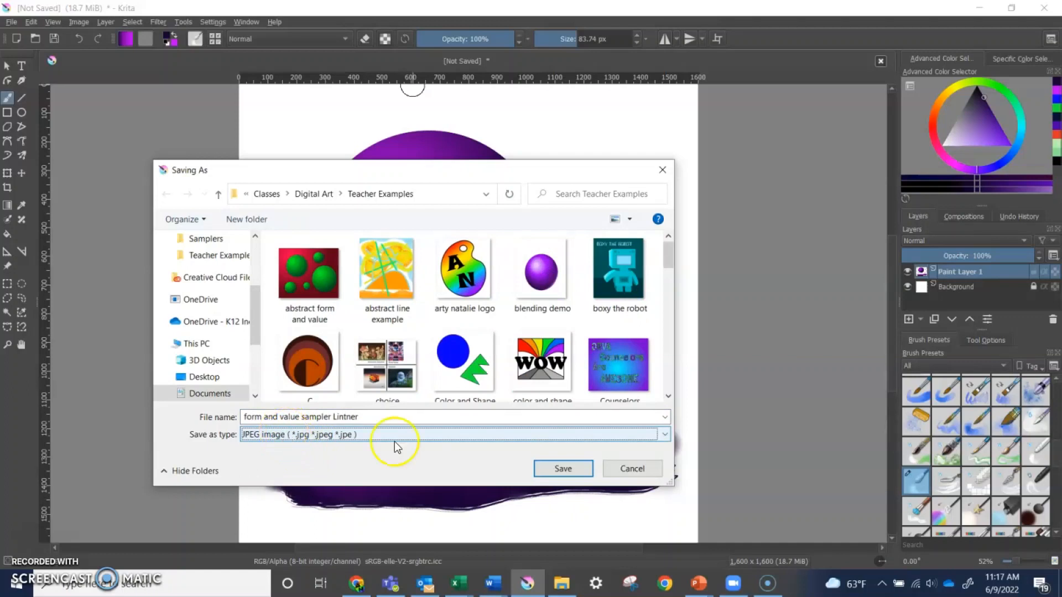
left_click(564, 469)
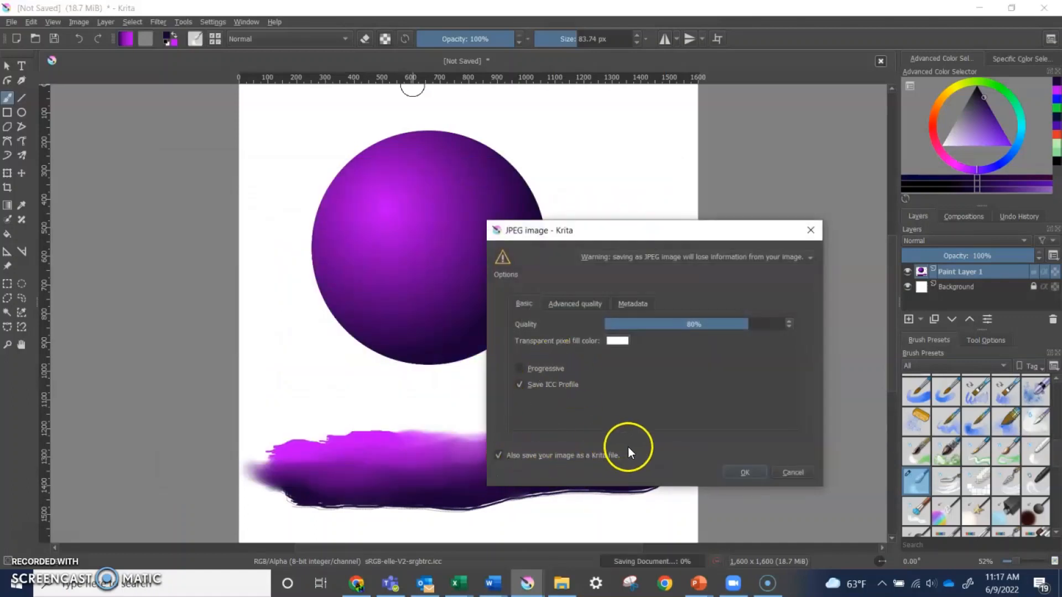
left_click(748, 472)
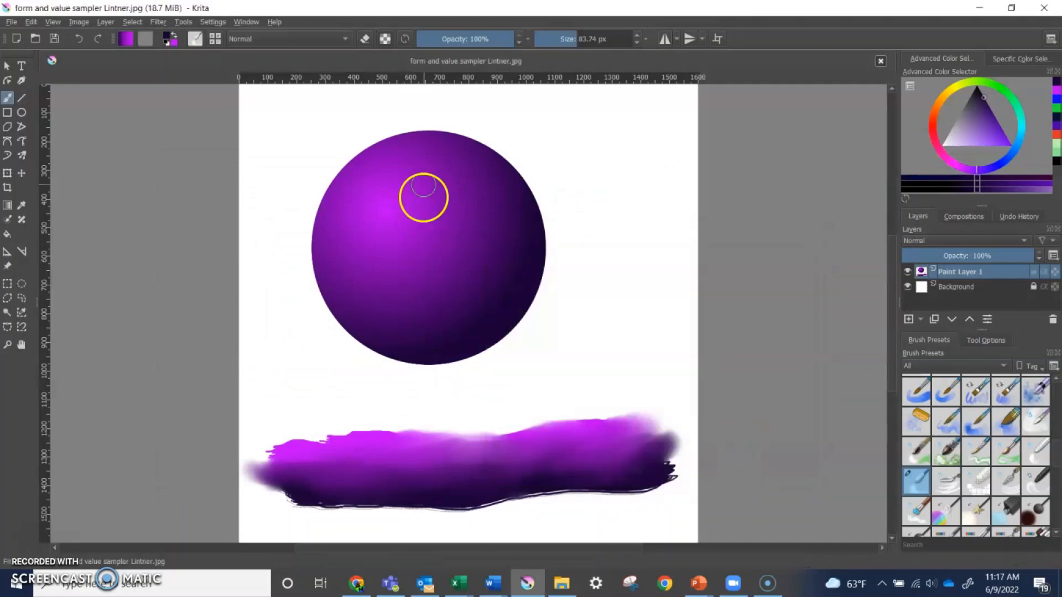